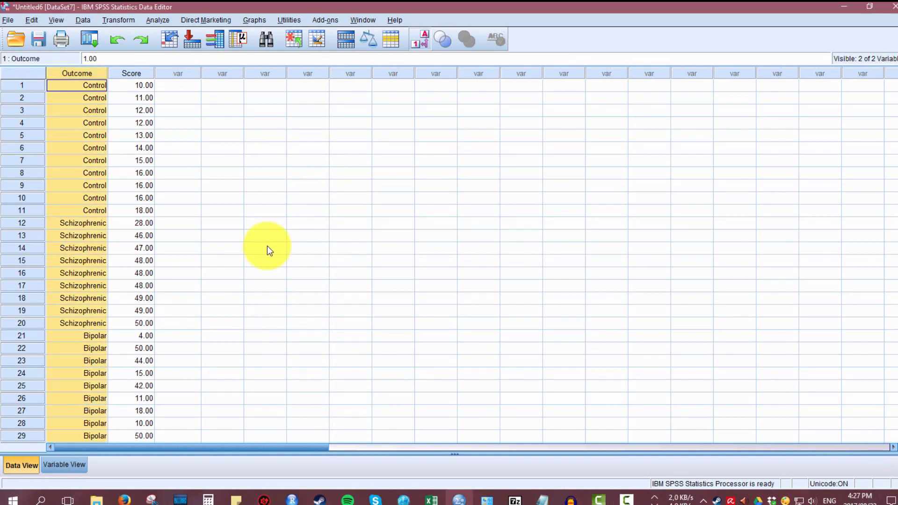
Inspect the Score and Outcome columns in the data, including the Outcome value in row 10.
{"action": "left_click", "coordinate": [133, 75]}
{"action": "left_click", "coordinate": [78, 75]}
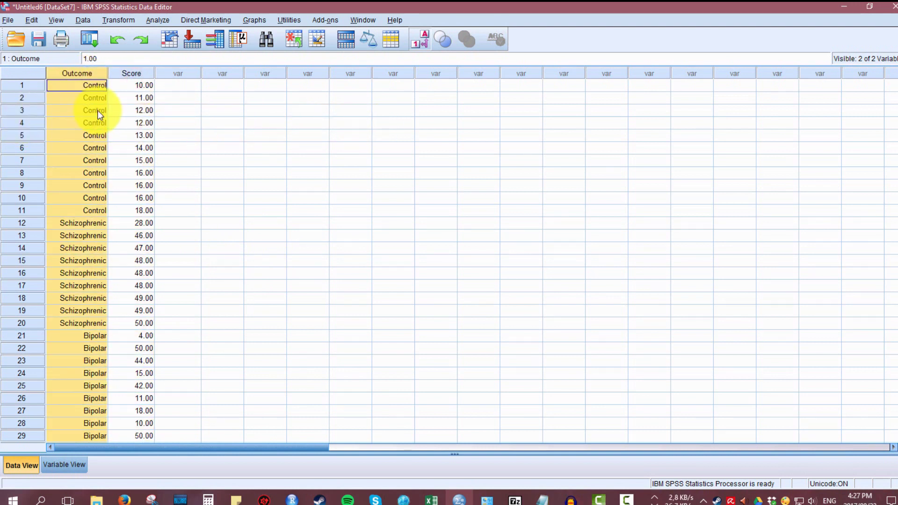
{"action": "scroll", "coordinate": [80, 167], "scroll_direction": "down", "scroll_amount": 3}
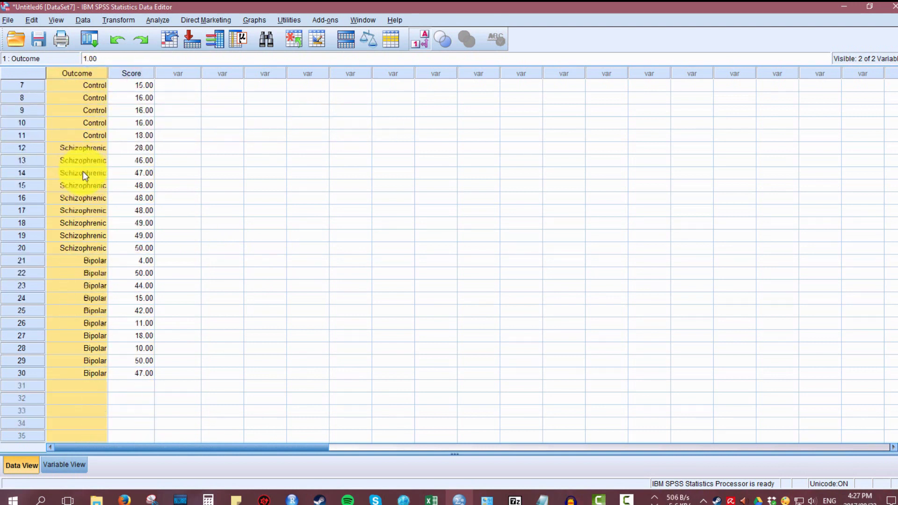
{"action": "scroll", "coordinate": [89, 175], "scroll_direction": "up", "scroll_amount": 3}
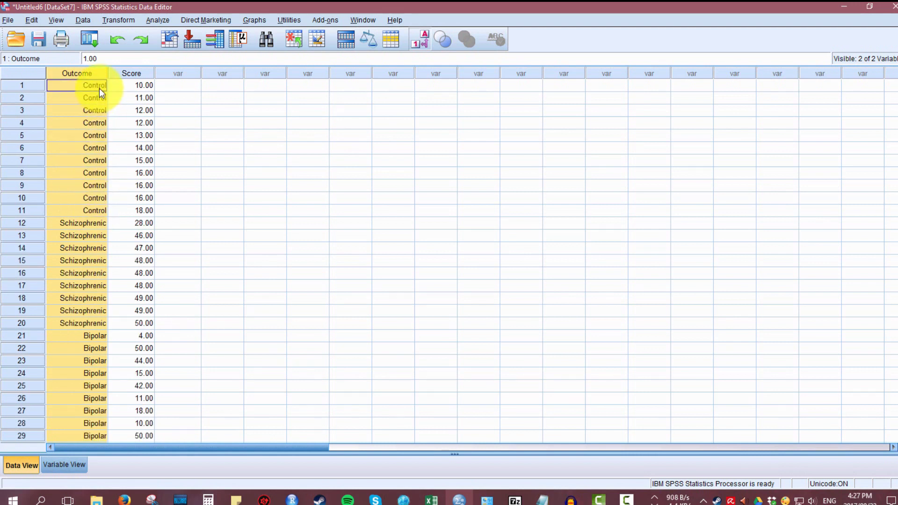
{"action": "left_click", "coordinate": [99, 87]}
{"action": "left_click", "coordinate": [91, 197]}
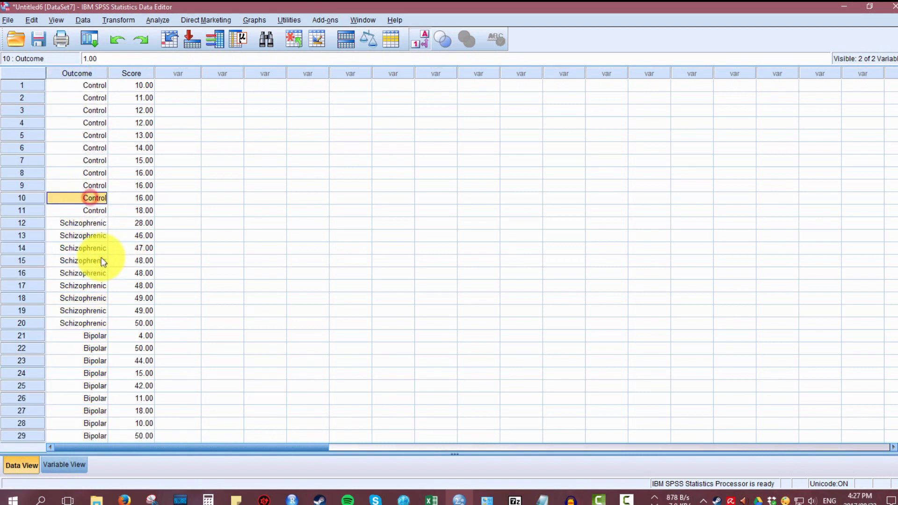
{"action": "scroll", "coordinate": [76, 235], "scroll_direction": "down", "scroll_amount": 2}
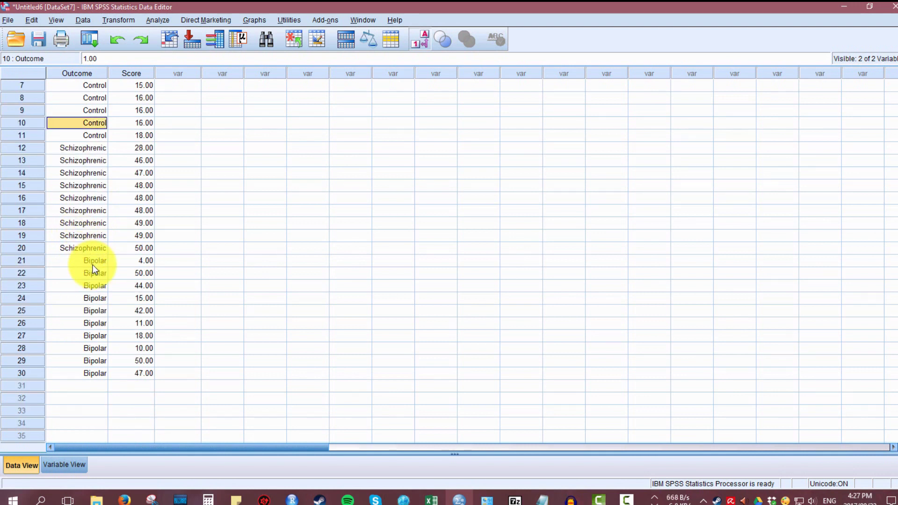
{"action": "scroll", "coordinate": [92, 265], "scroll_direction": "up", "scroll_amount": 2}
{"action": "left_click", "coordinate": [130, 73]}
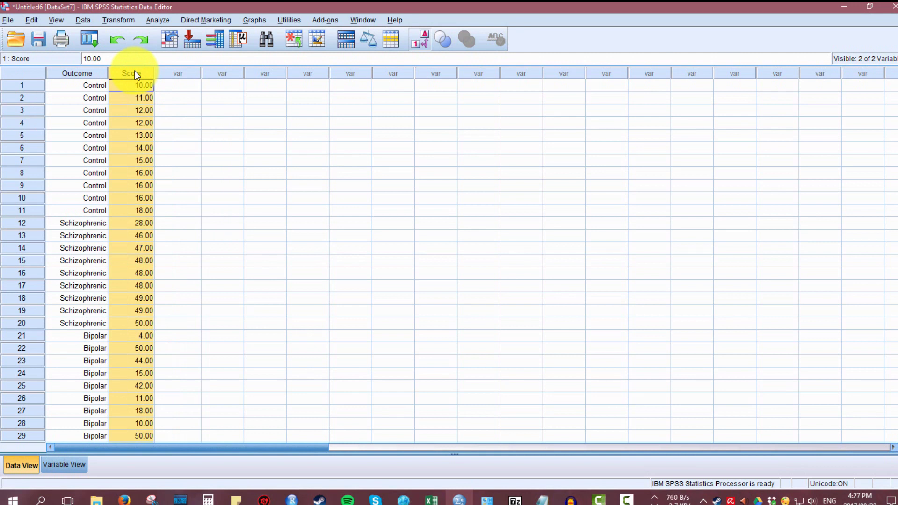
{"action": "scroll", "coordinate": [136, 208], "scroll_direction": "down", "scroll_amount": 3}
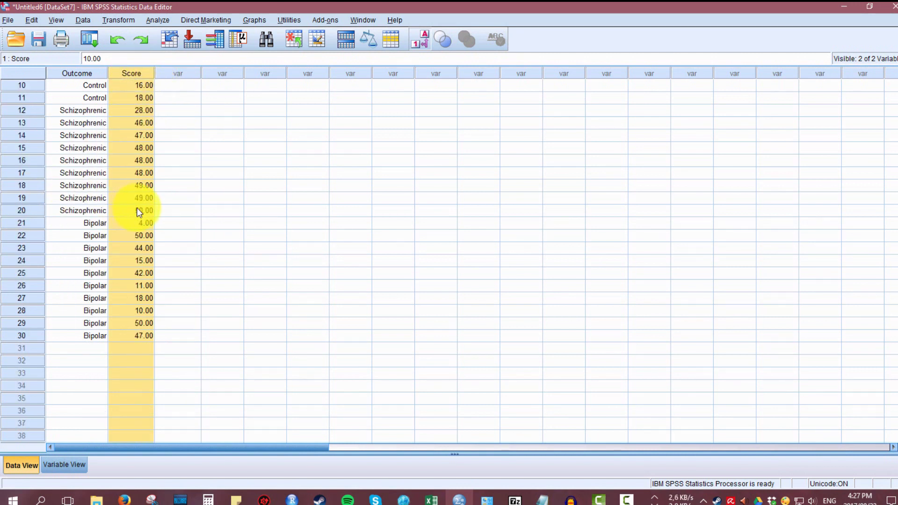
{"action": "scroll", "coordinate": [138, 207], "scroll_direction": "up", "scroll_amount": 3}
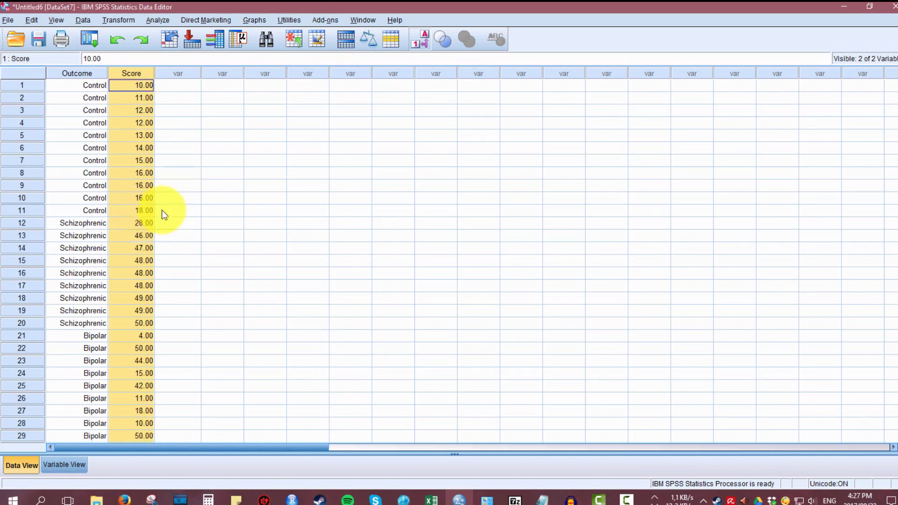
Browse the Analyze menu and select the first empty columns and the Score column.
{"action": "left_click", "coordinate": [185, 70]}
{"action": "left_click", "coordinate": [225, 73]}
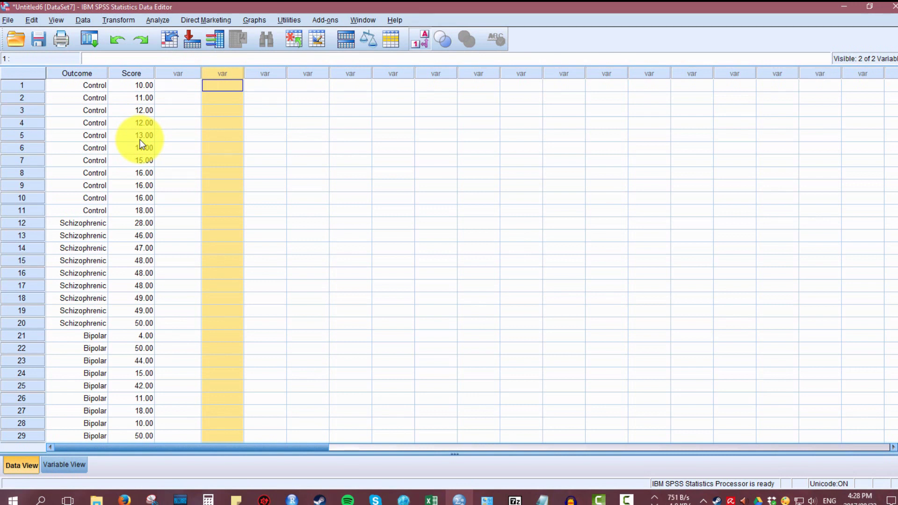
{"action": "left_click", "coordinate": [159, 21]}
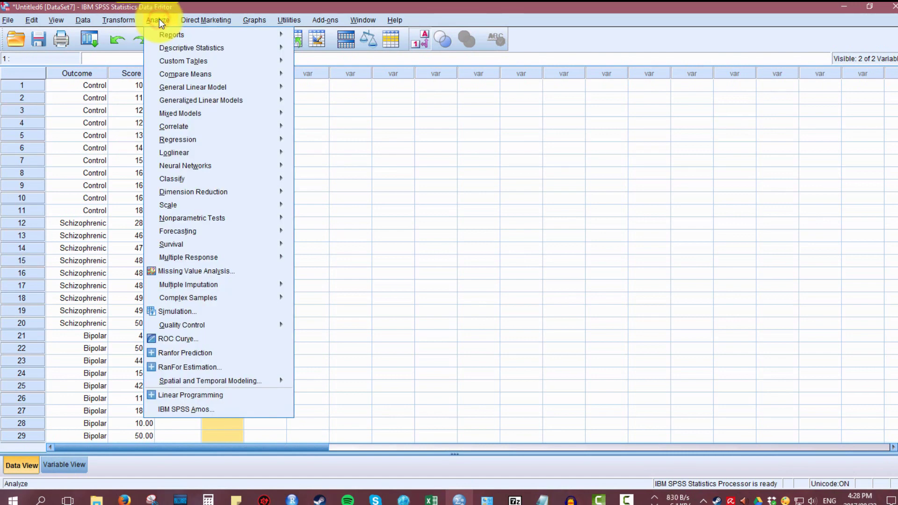
{"action": "left_click", "coordinate": [159, 19]}
{"action": "left_click", "coordinate": [159, 19]}
{"action": "left_click", "coordinate": [159, 19]}
{"action": "left_click", "coordinate": [189, 73]}
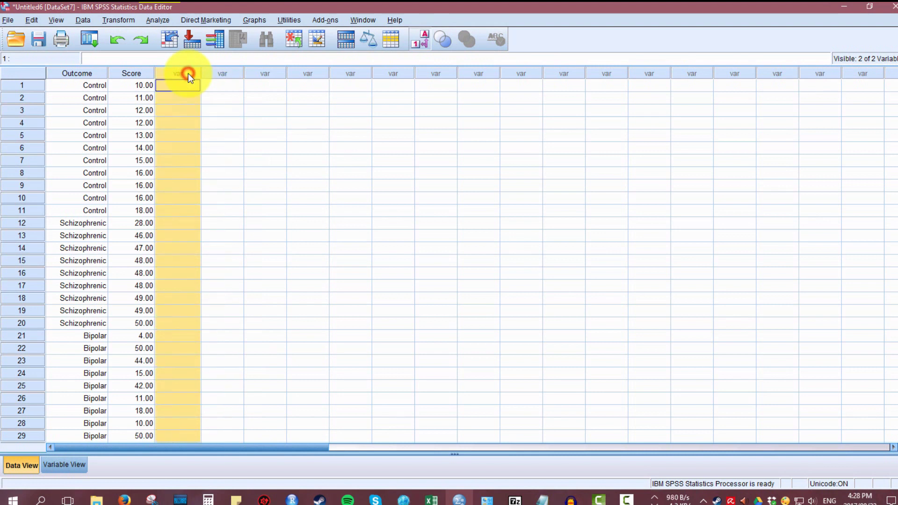
{"action": "left_click", "coordinate": [117, 78]}
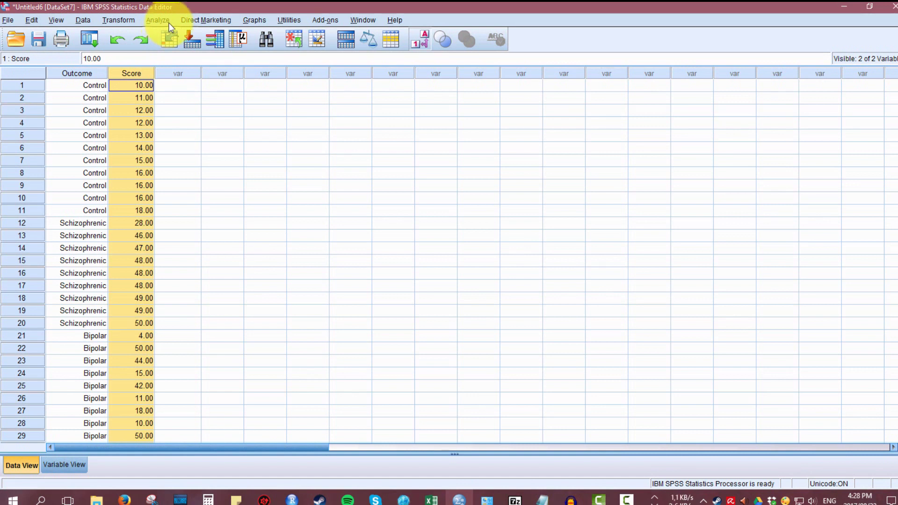
Set up a Univariate General Linear Model with Score as dependent and Outcome as fixed factor.
{"action": "left_click", "coordinate": [172, 20]}
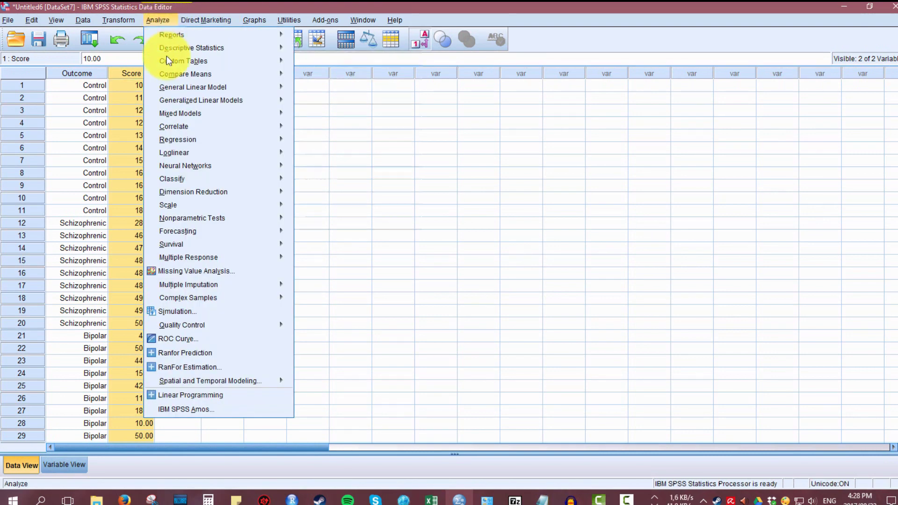
{"action": "mouse_move", "coordinate": [221, 91]}
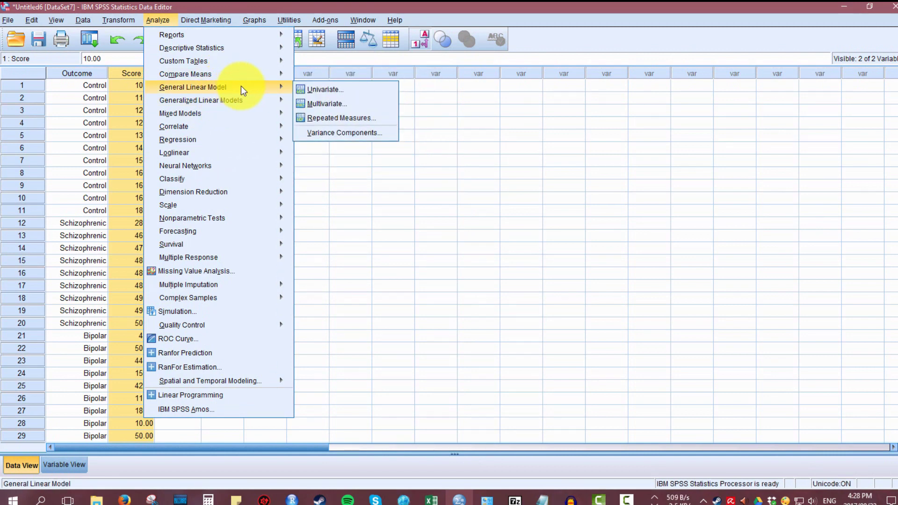
{"action": "left_click", "coordinate": [325, 89]}
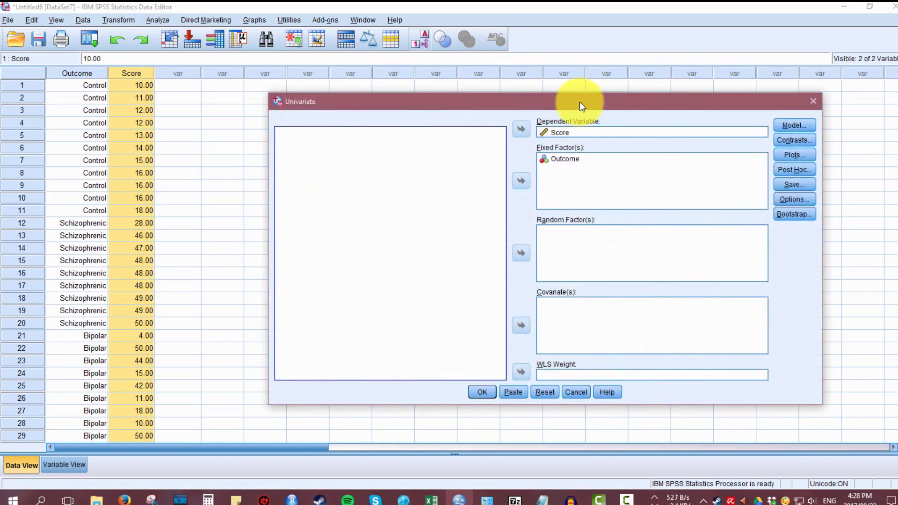
{"action": "left_click", "coordinate": [423, 135]}
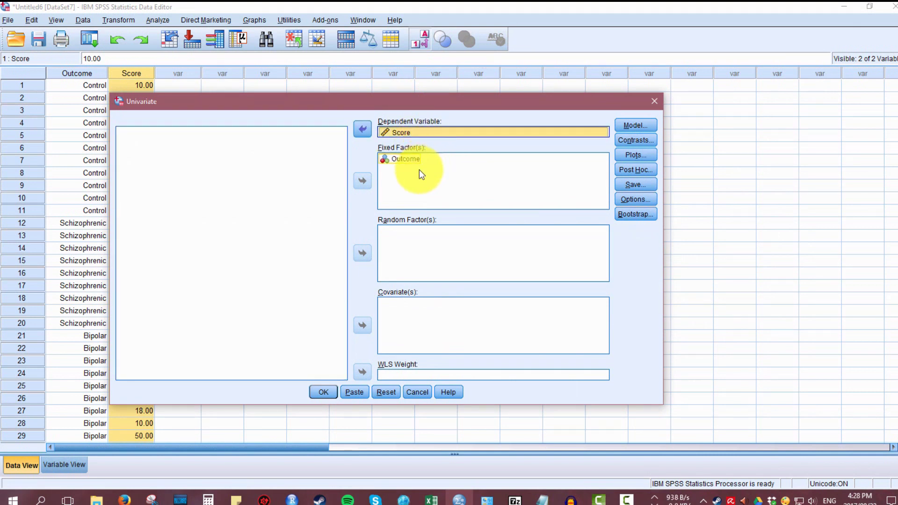
{"action": "left_click", "coordinate": [430, 187]}
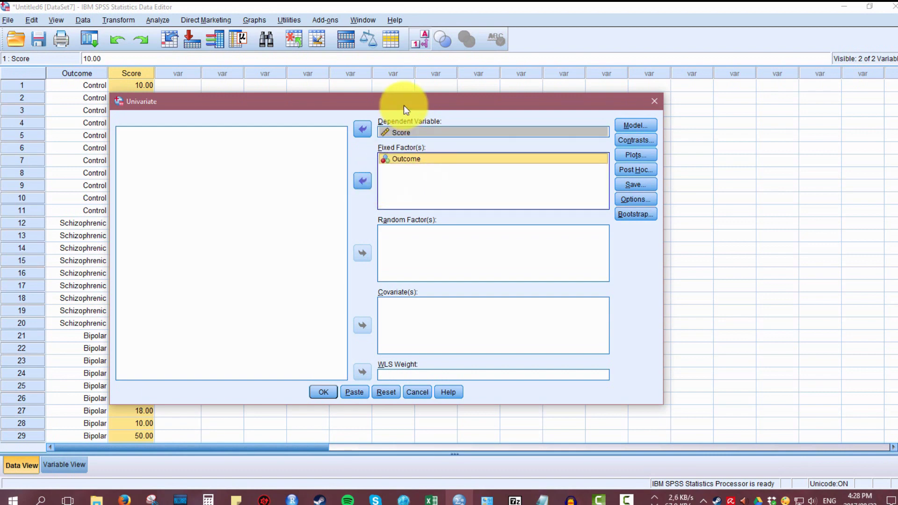
{"action": "left_click_drag", "start_coordinate": [415, 97], "coordinate": [404, 109]}
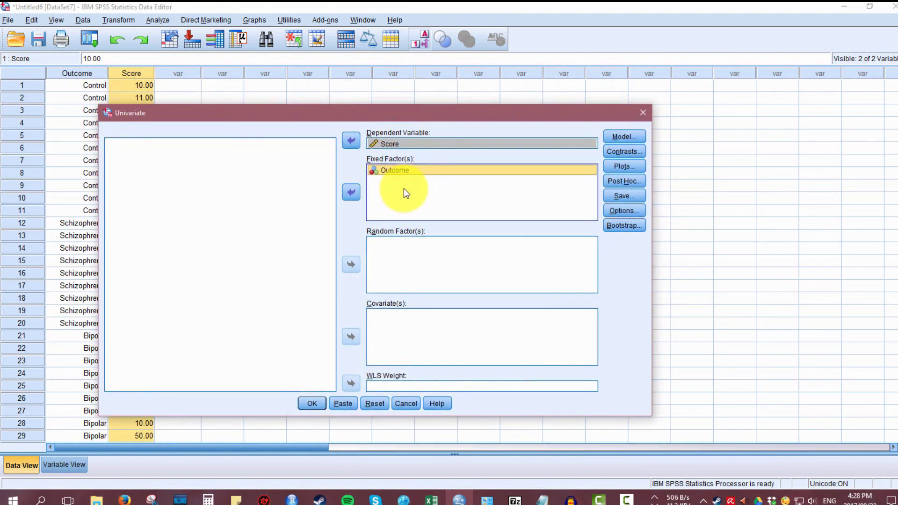
{"action": "left_click_drag", "start_coordinate": [315, 107], "coordinate": [464, 76]}
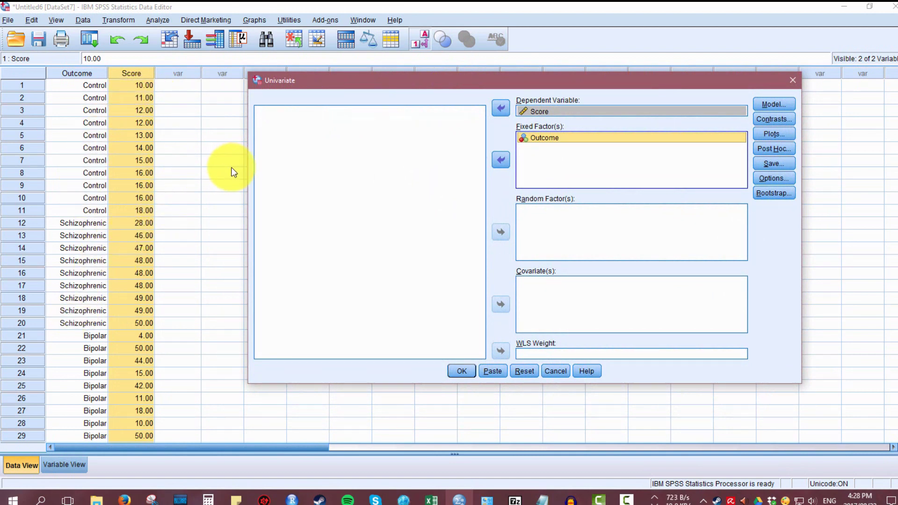
{"action": "left_click", "coordinate": [779, 166]}
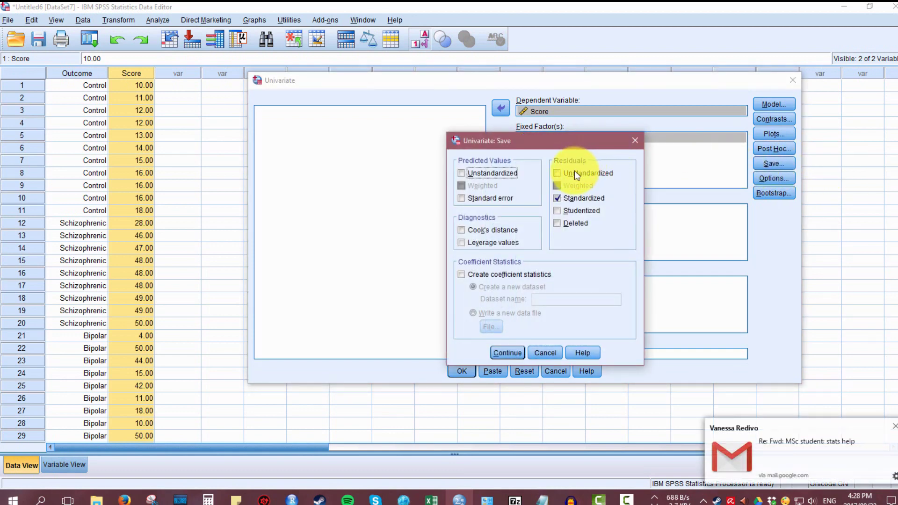
Save standardized residuals, run the Score-by-Outcome ANOVA, and check the new ZRE_1 column.
{"action": "left_click", "coordinate": [580, 200]}
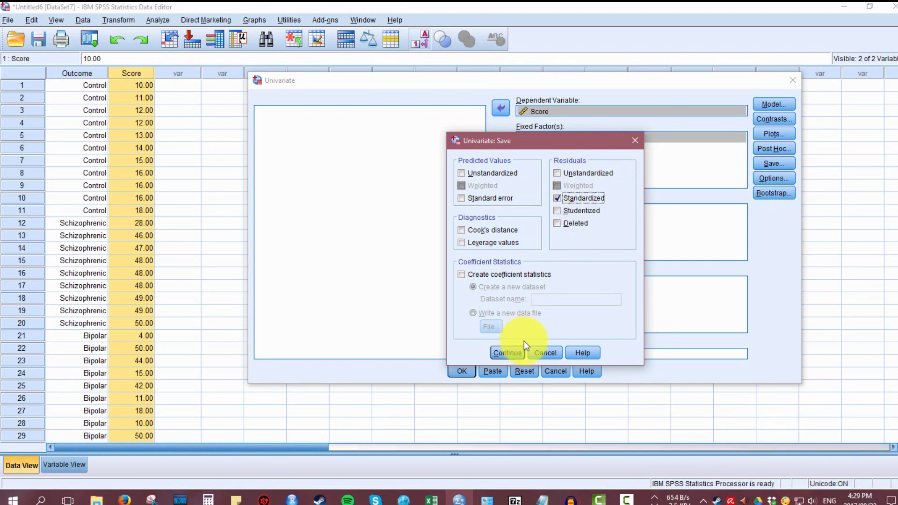
{"action": "left_click", "coordinate": [507, 353]}
{"action": "left_click", "coordinate": [462, 371]}
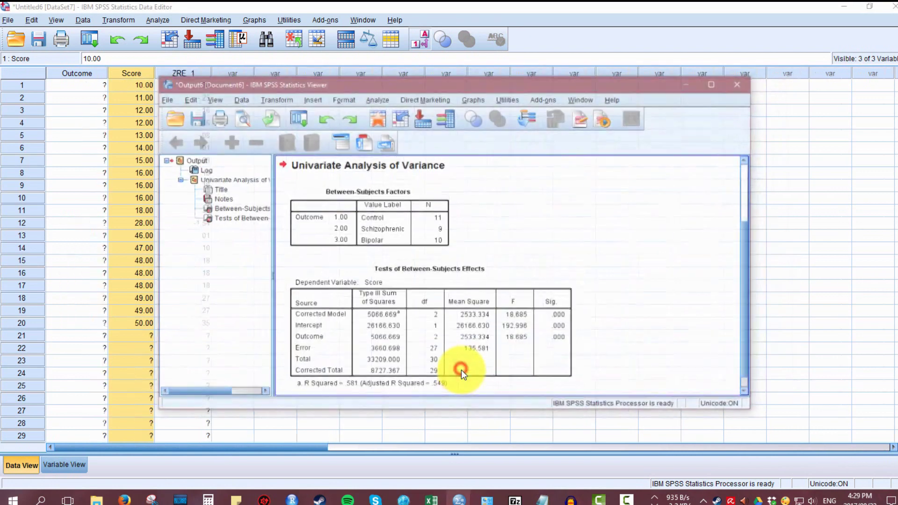
{"action": "scroll", "coordinate": [639, 210], "scroll_direction": "down", "scroll_amount": 1}
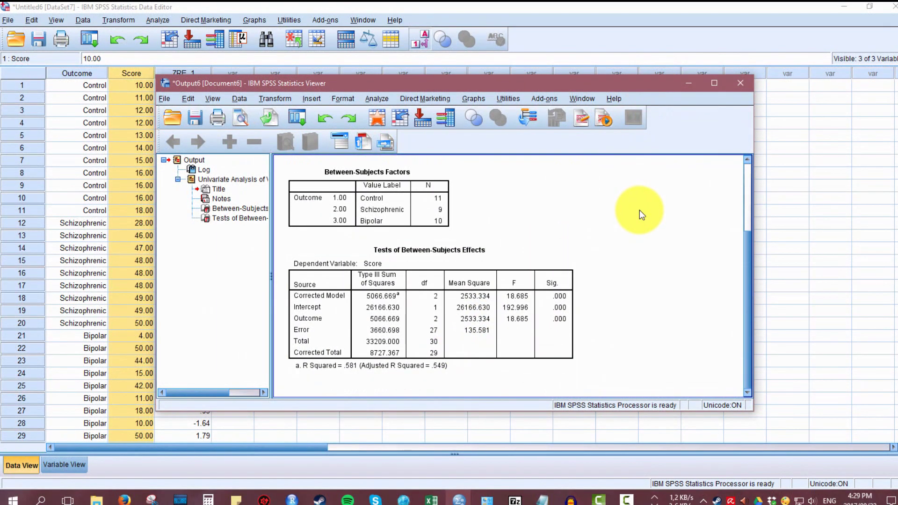
{"action": "left_click", "coordinate": [687, 83]}
{"action": "left_click", "coordinate": [195, 85]}
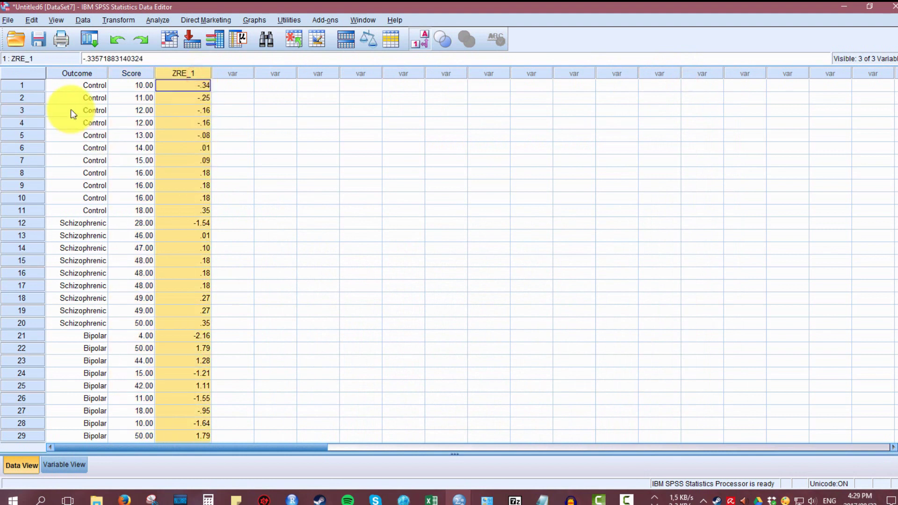
{"action": "left_click", "coordinate": [253, 20]}
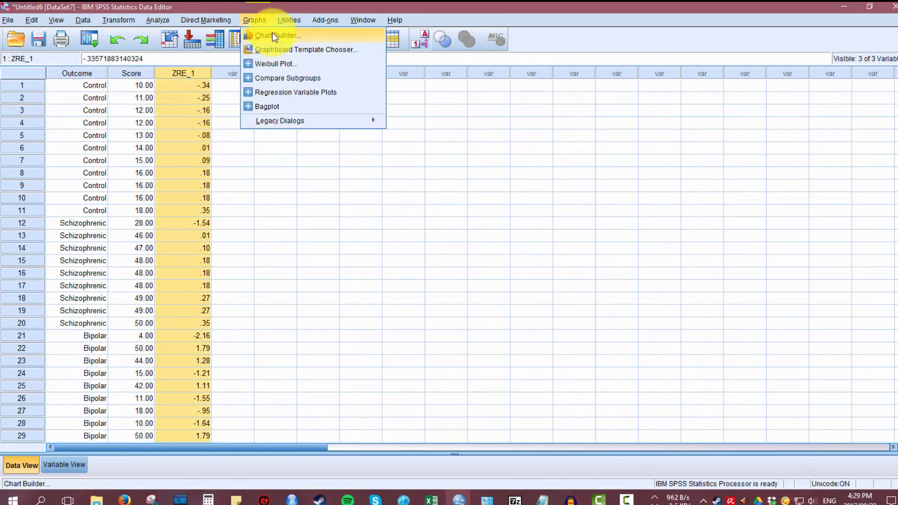
Build a simple histogram of Standardized Residual for Score in Chart Builder.
{"action": "left_click", "coordinate": [272, 34]}
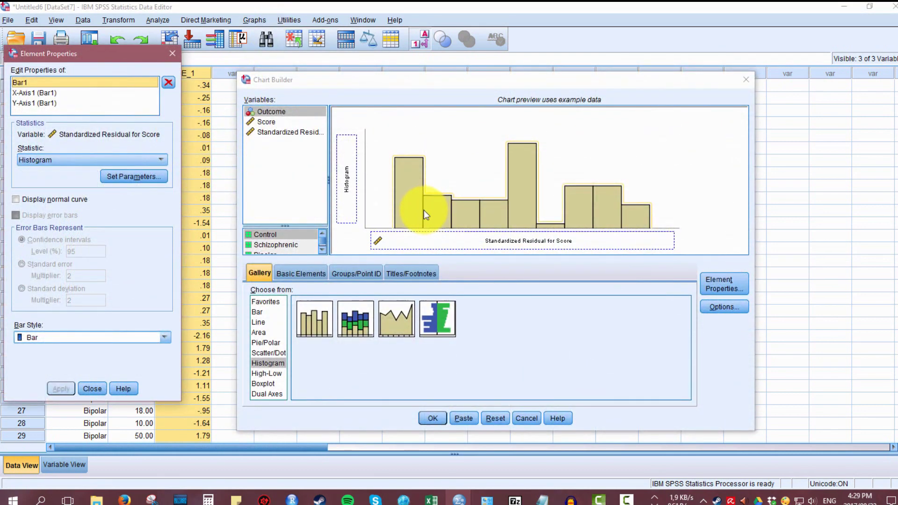
{"action": "left_click", "coordinate": [272, 363]}
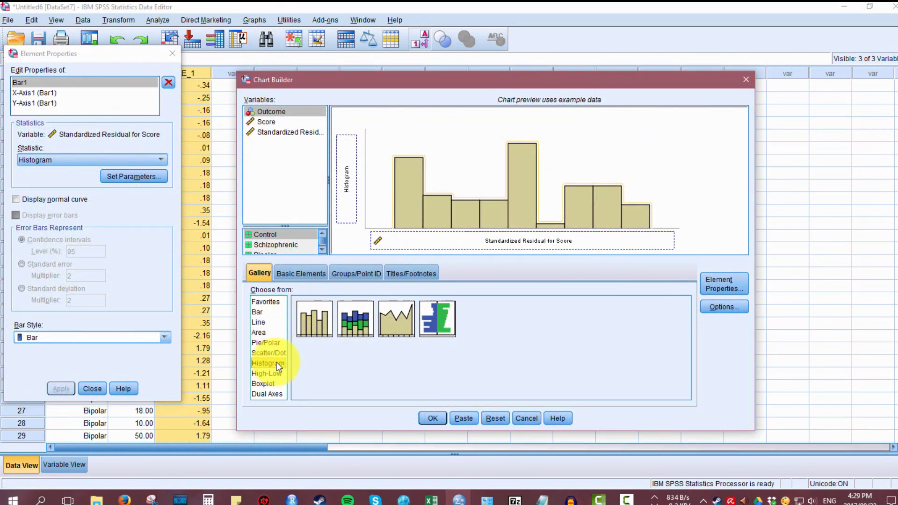
{"action": "left_click_drag", "start_coordinate": [309, 329], "coordinate": [449, 169]}
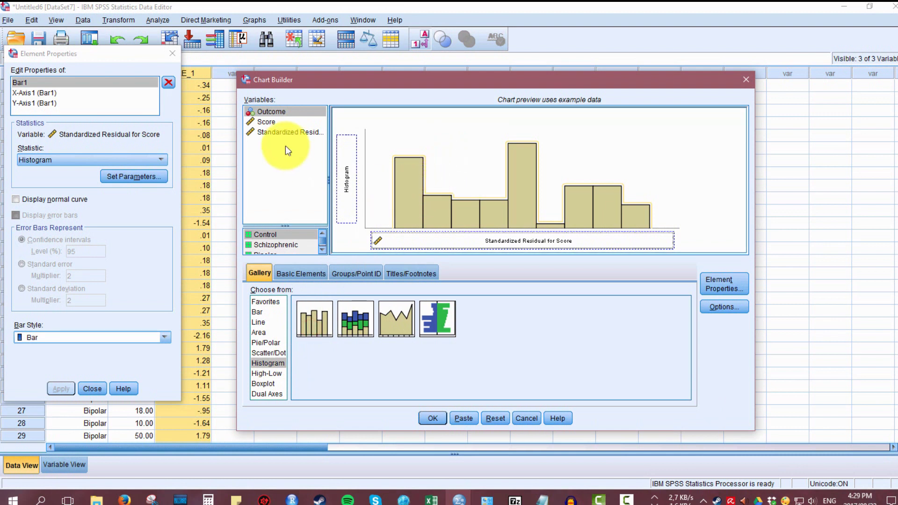
{"action": "left_click", "coordinate": [262, 122]}
{"action": "left_click", "coordinate": [269, 133]}
{"action": "left_click_drag", "start_coordinate": [268, 135], "coordinate": [454, 243]}
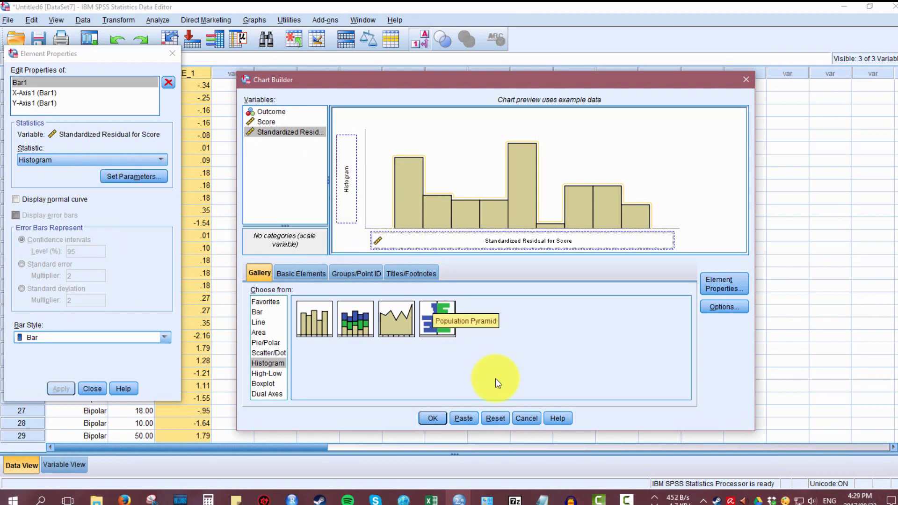
{"action": "left_click", "coordinate": [433, 418]}
{"action": "scroll", "coordinate": [488, 293], "scroll_direction": "down", "scroll_amount": 5}
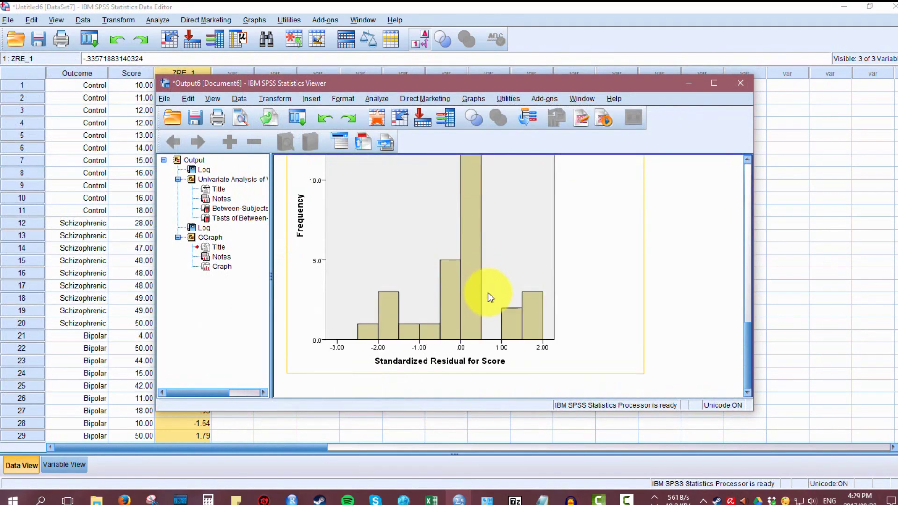
{"action": "scroll", "coordinate": [488, 293], "scroll_direction": "up", "scroll_amount": 3}
{"action": "left_click", "coordinate": [715, 83]}
{"action": "left_click", "coordinate": [236, 253]}
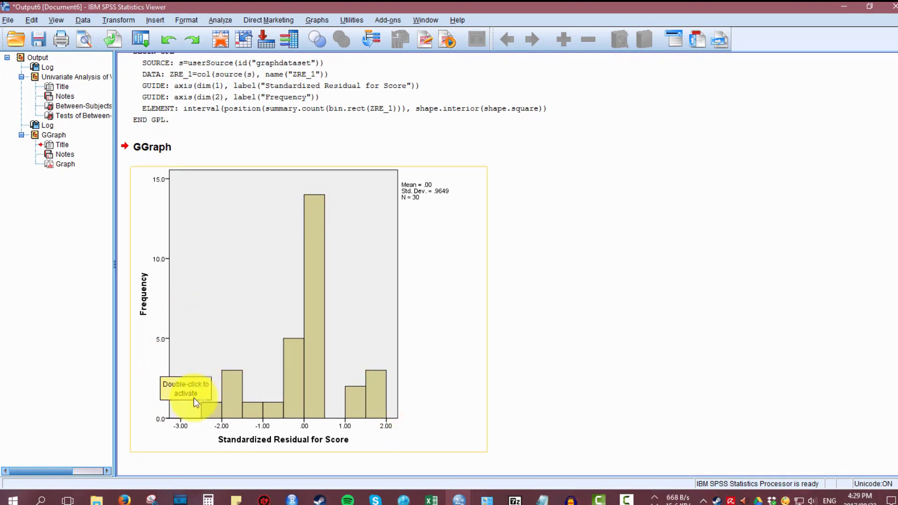
{"action": "left_click", "coordinate": [96, 410]}
{"action": "left_click", "coordinate": [152, 403]}
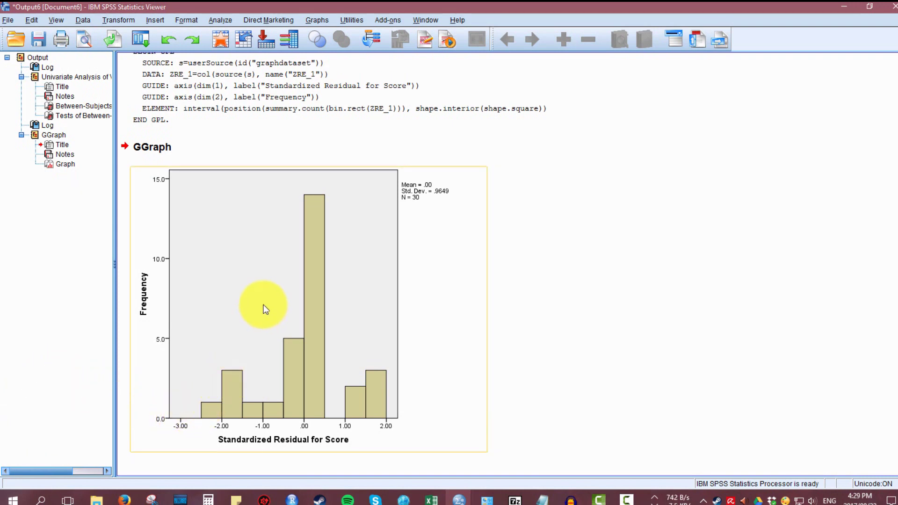
{"action": "left_click", "coordinate": [146, 404]}
{"action": "left_click", "coordinate": [146, 405]}
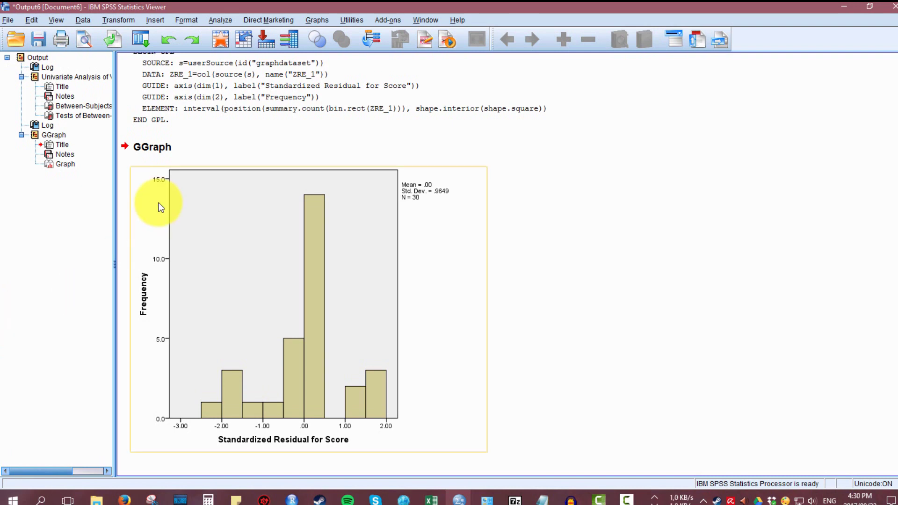
{"action": "left_click", "coordinate": [231, 20]}
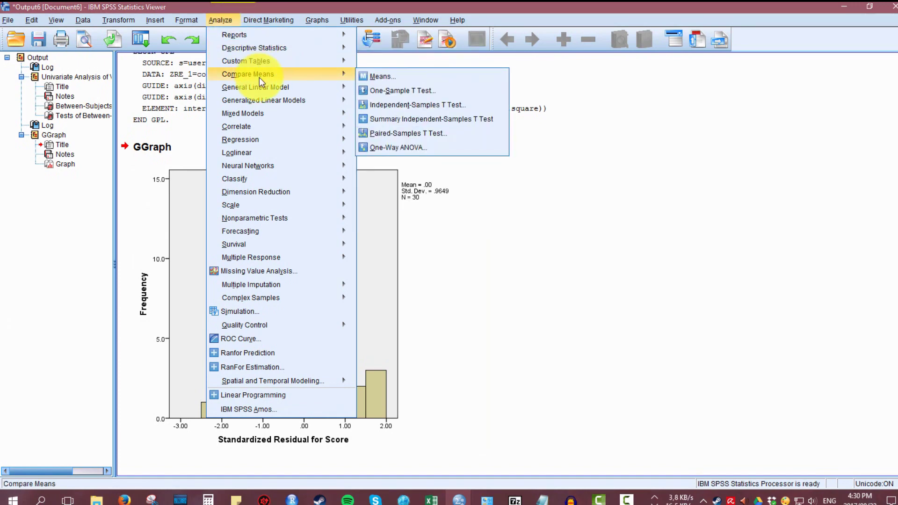
Set up a One-Way ANOVA with Score as dependent and Outcome as factor, ready for statistics options.
{"action": "mouse_move", "coordinate": [310, 78]}
{"action": "left_click", "coordinate": [409, 148]}
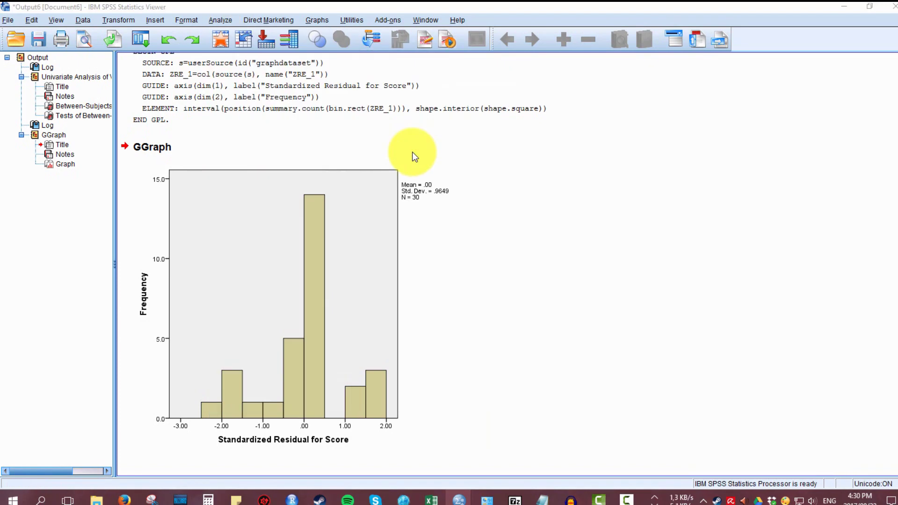
{"action": "left_click", "coordinate": [264, 122]}
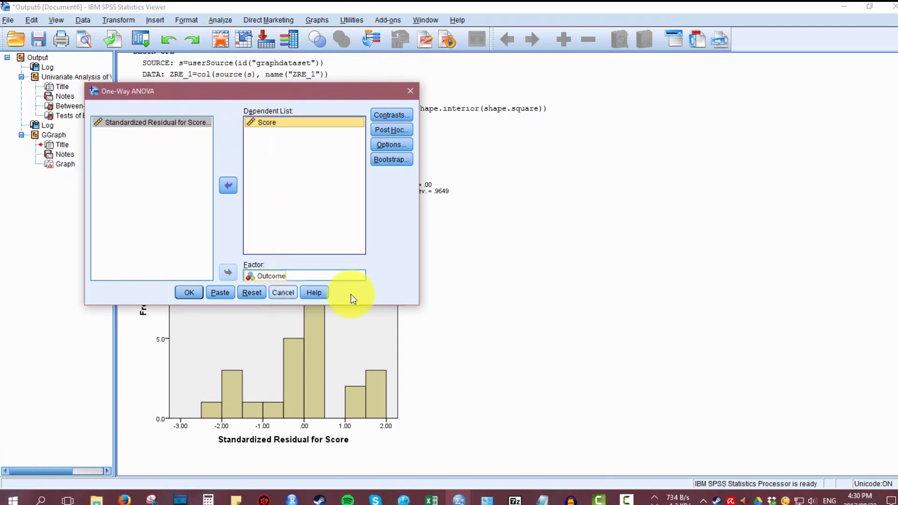
{"action": "left_click", "coordinate": [281, 275]}
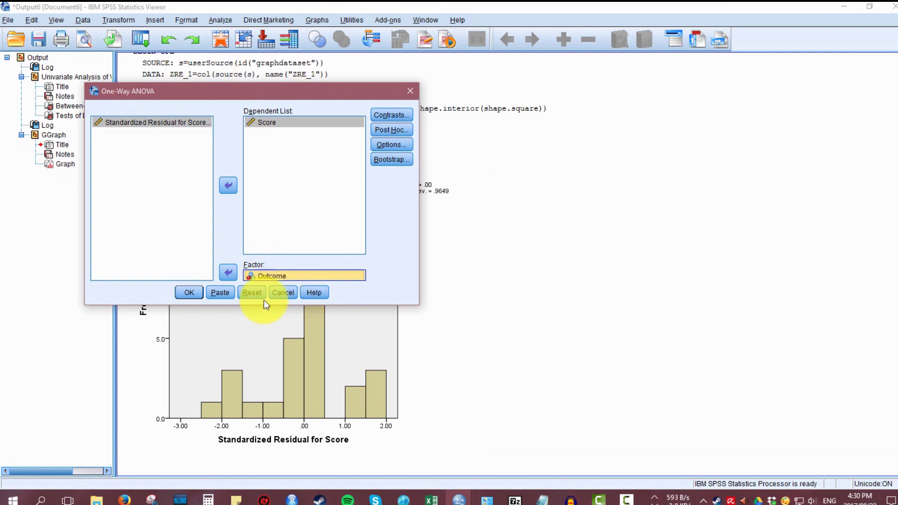
{"action": "left_click", "coordinate": [154, 200]}
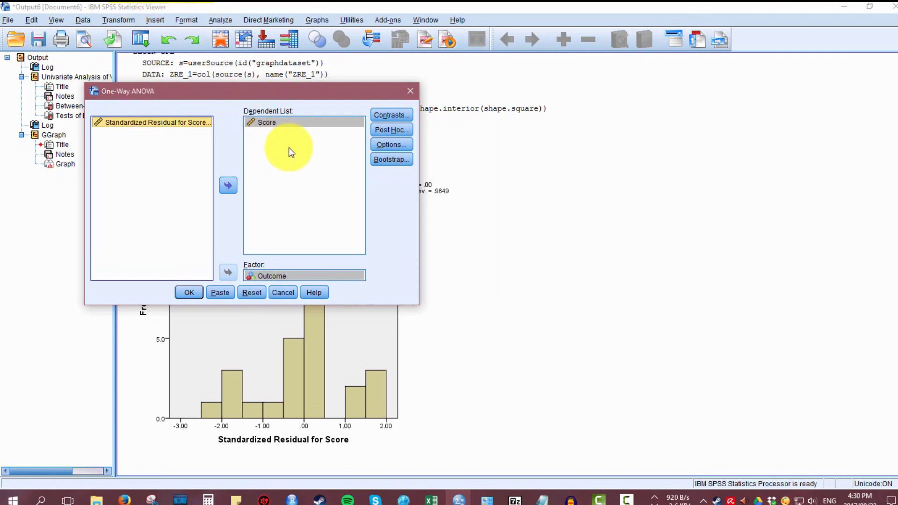
{"action": "left_click", "coordinate": [385, 145]}
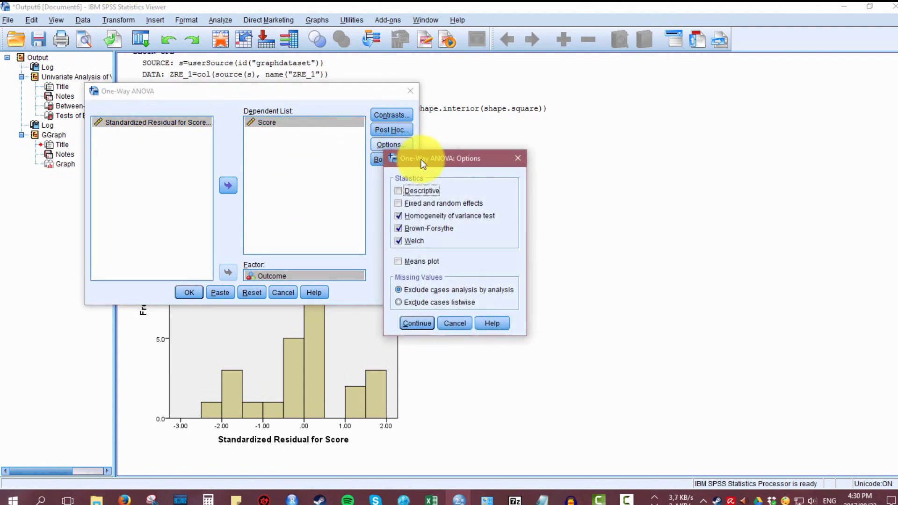
Confirm the homogeneity, Brown-Forsythe and Welch statistics options for the One-Way ANOVA.
{"action": "left_click_drag", "start_coordinate": [422, 162], "coordinate": [437, 148]}
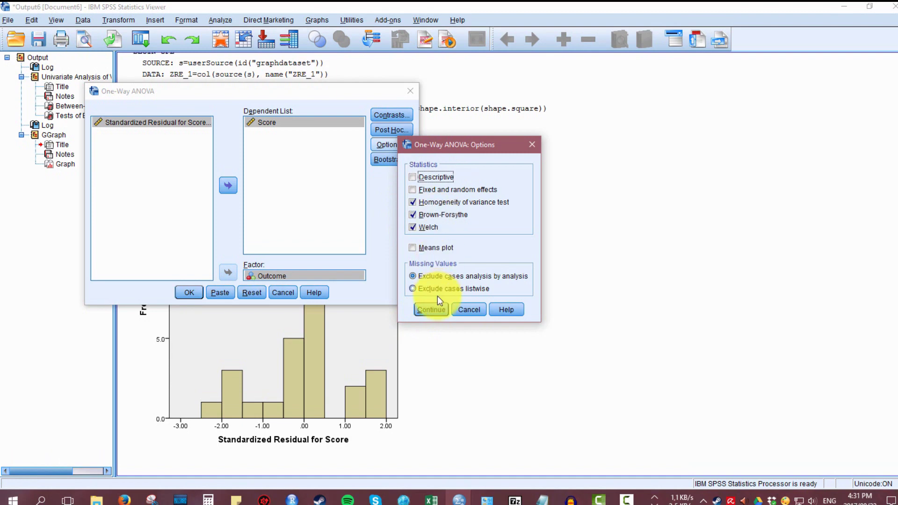
{"action": "left_click", "coordinate": [431, 309]}
{"action": "left_click", "coordinate": [190, 292]}
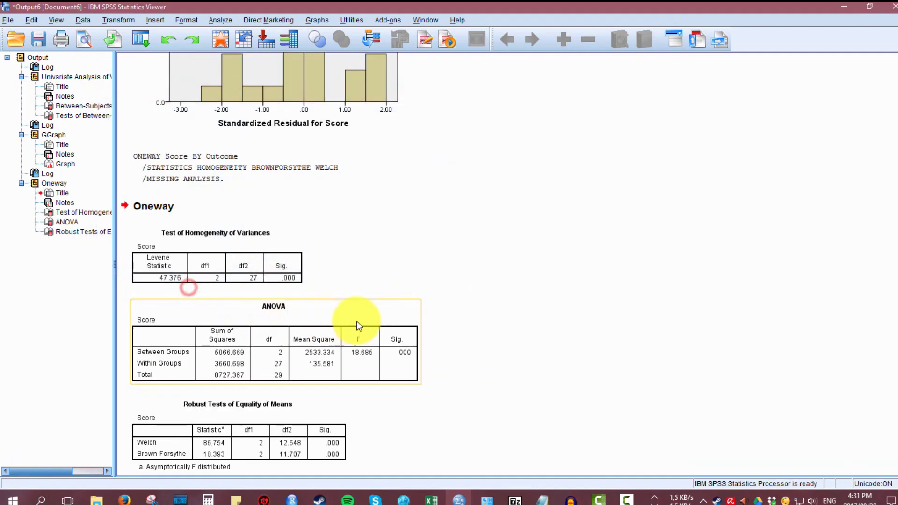
{"action": "scroll", "coordinate": [608, 234], "scroll_direction": "down", "scroll_amount": 1}
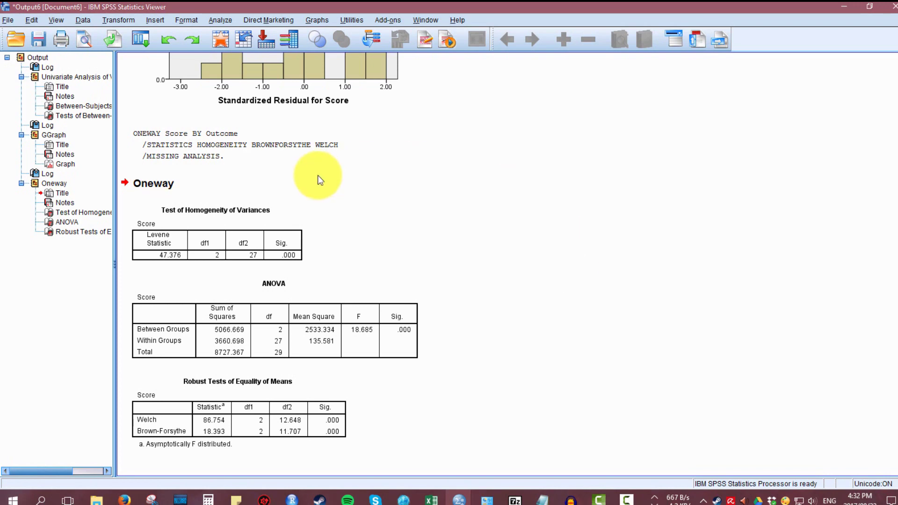
Start the K Independent Samples legacy test with Kruskal-Wallis H and select Score.
{"action": "left_click", "coordinate": [285, 58]}
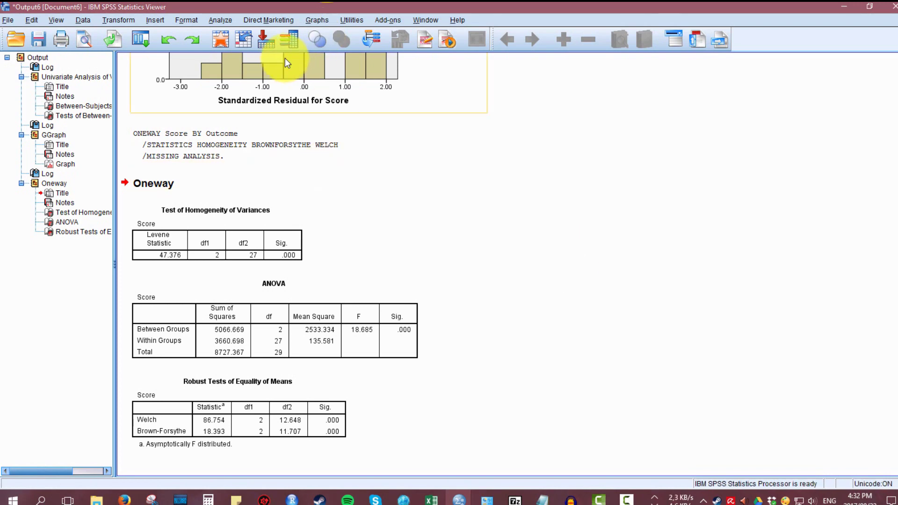
{"action": "left_click", "coordinate": [228, 19]}
{"action": "mouse_move", "coordinate": [237, 178]}
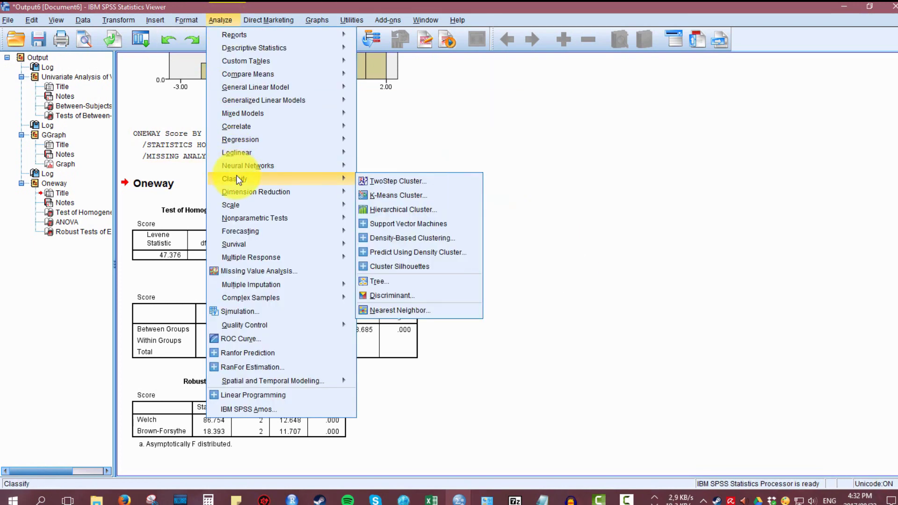
{"action": "mouse_move", "coordinate": [305, 220]}
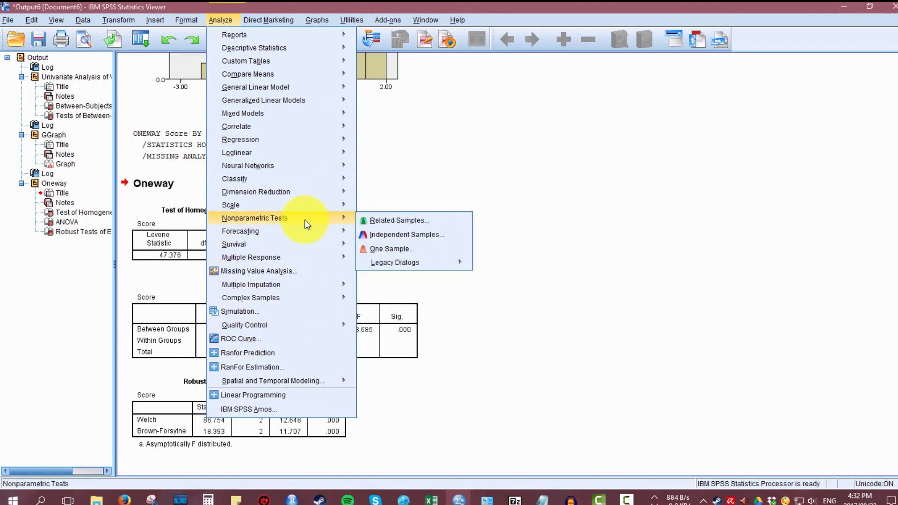
{"action": "mouse_move", "coordinate": [417, 262]}
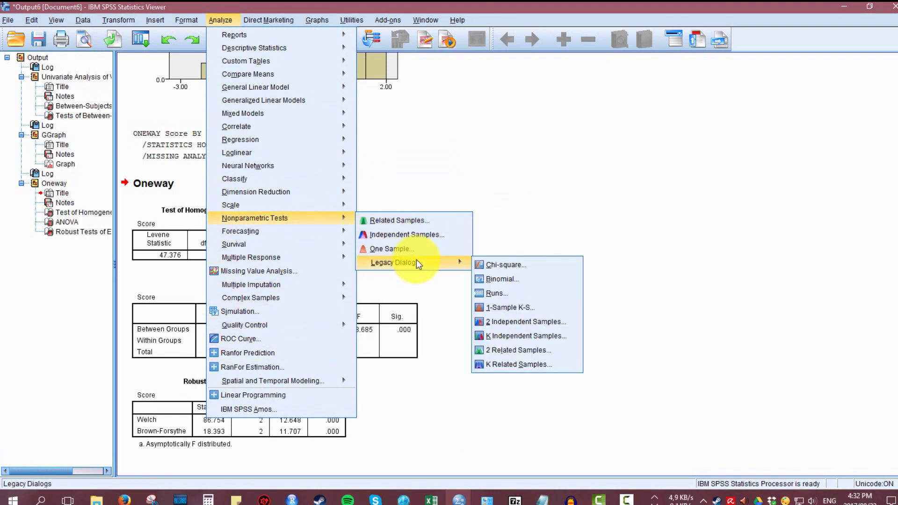
{"action": "left_click", "coordinate": [561, 335]}
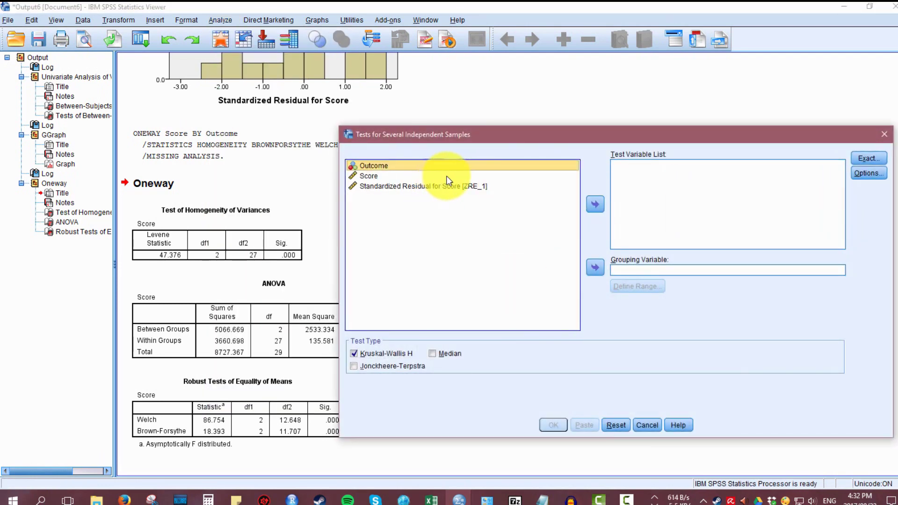
{"action": "left_click_drag", "start_coordinate": [476, 131], "coordinate": [323, 133]}
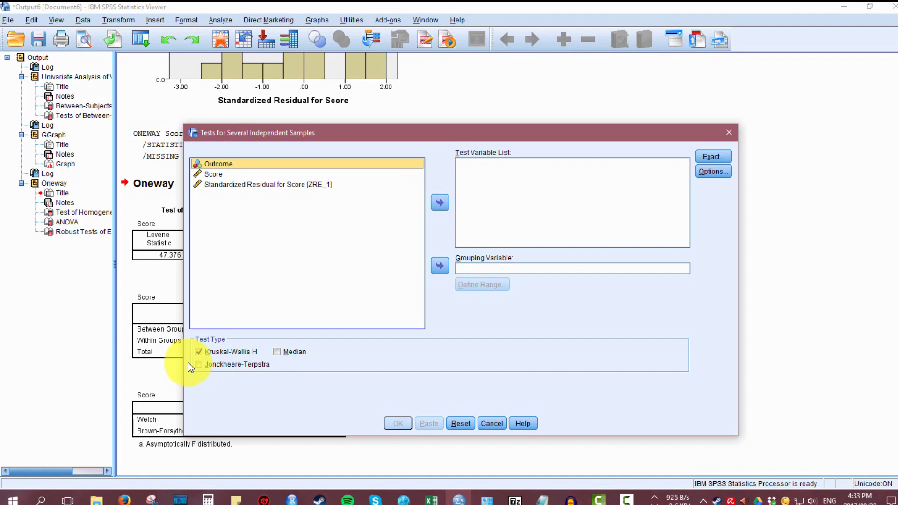
{"action": "left_click", "coordinate": [221, 174]}
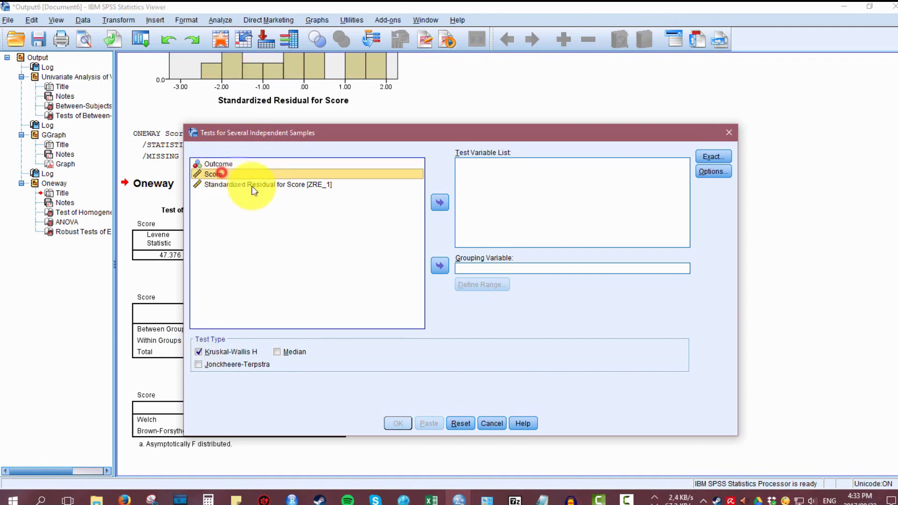
Test Score grouped by Outcome with a group range of 1 to 3.
{"action": "left_click", "coordinate": [437, 203]}
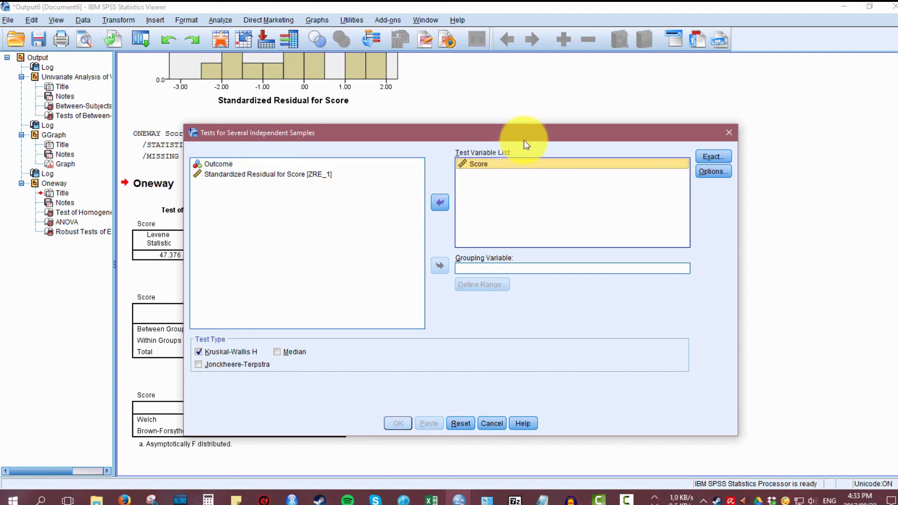
{"action": "left_click", "coordinate": [440, 266]}
{"action": "left_click", "coordinate": [483, 287]}
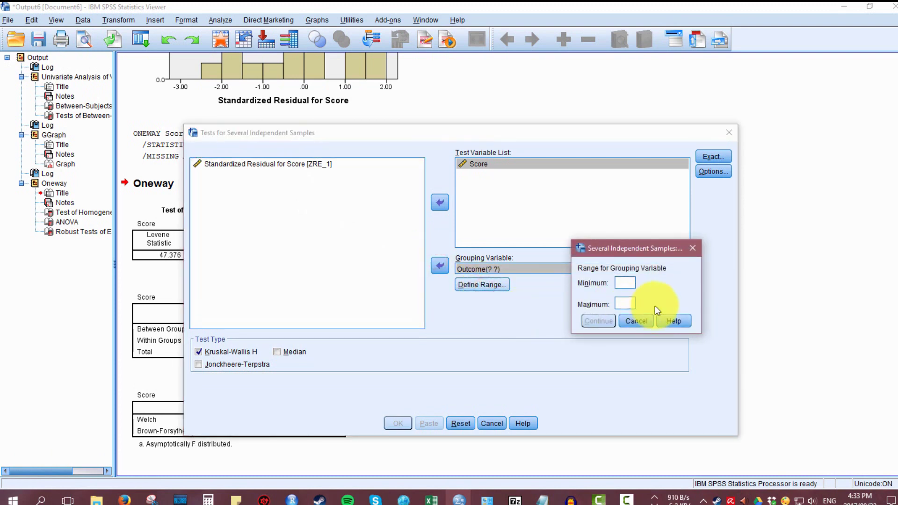
{"action": "type", "text": "1"}
{"action": "key", "text": "Tab"}
{"action": "type", "text": "3"}
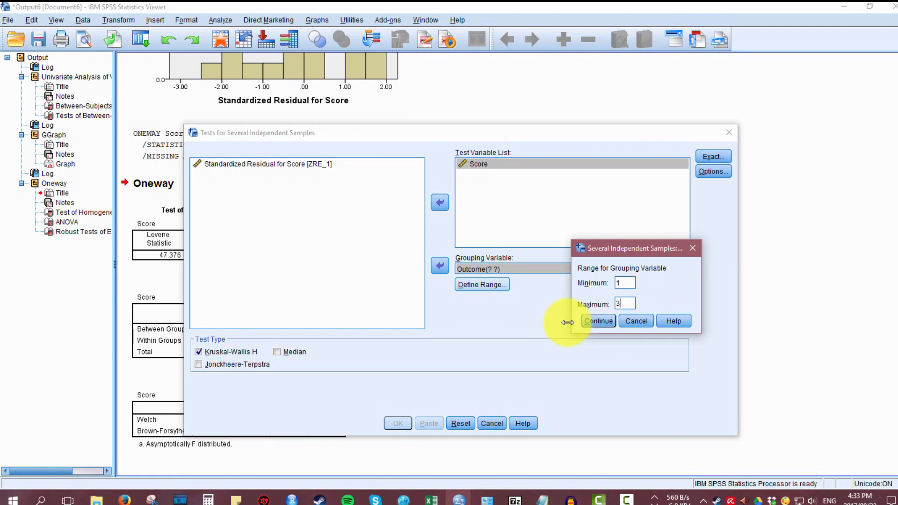
{"action": "left_click", "coordinate": [603, 322]}
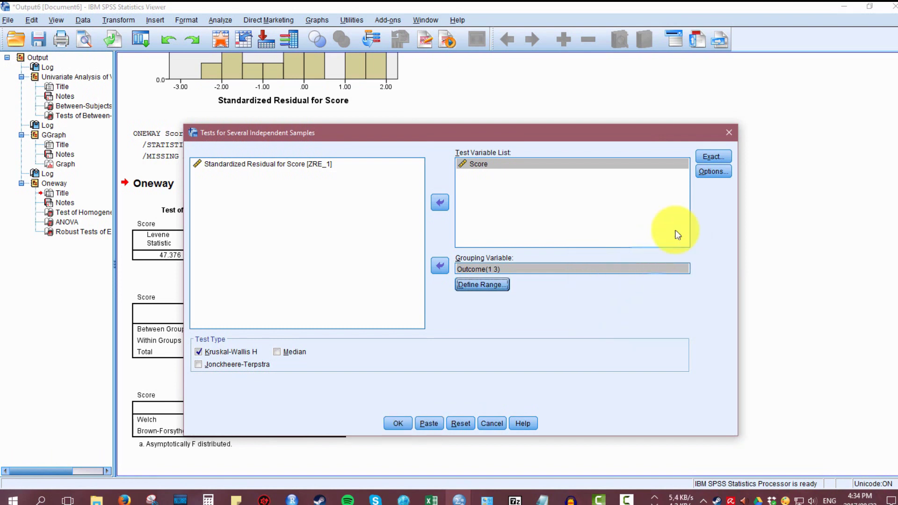
{"action": "left_click", "coordinate": [715, 159]}
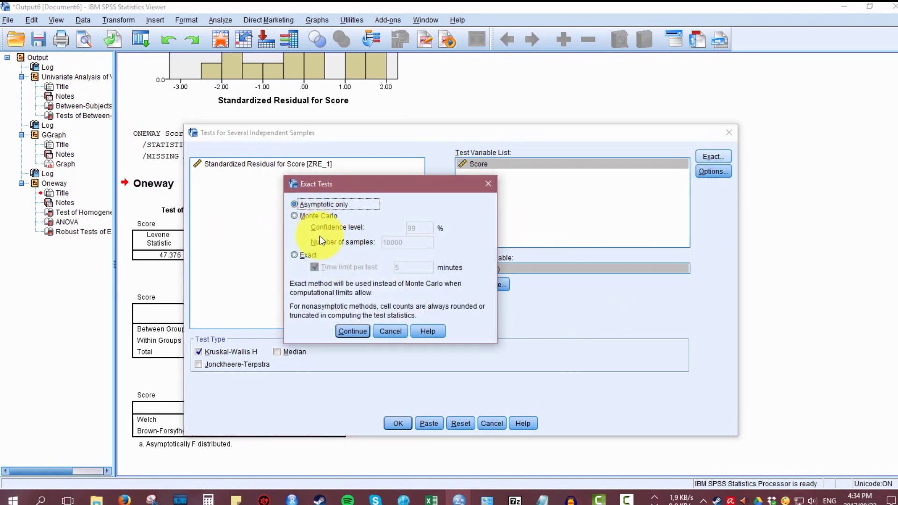
{"action": "left_click", "coordinate": [349, 332]}
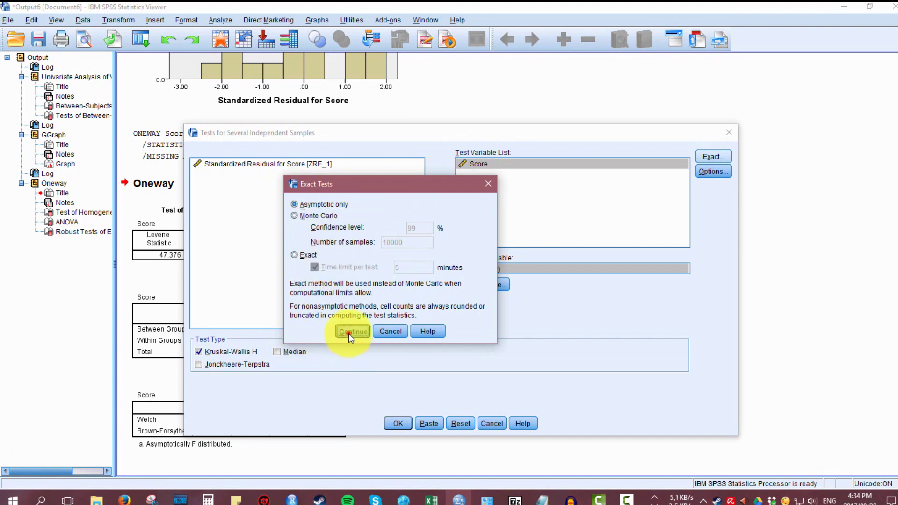
{"action": "left_click", "coordinate": [713, 172]}
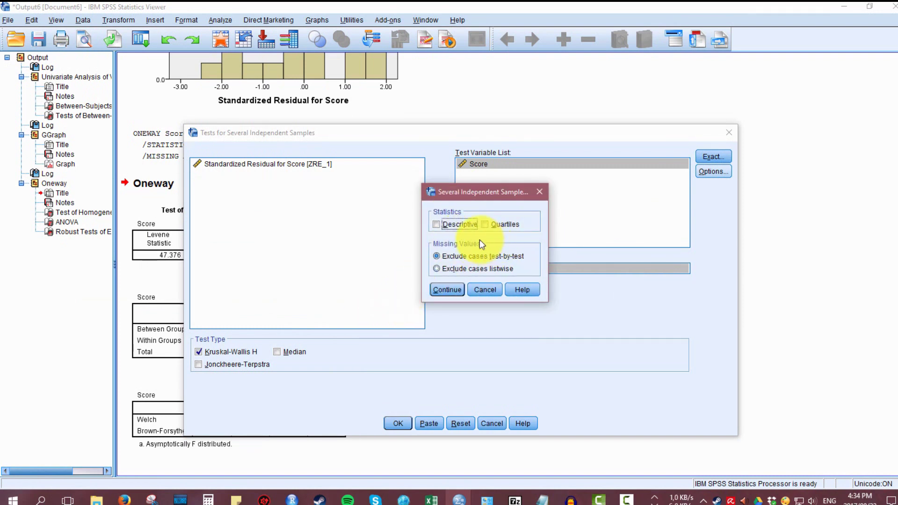
{"action": "left_click", "coordinate": [445, 290]}
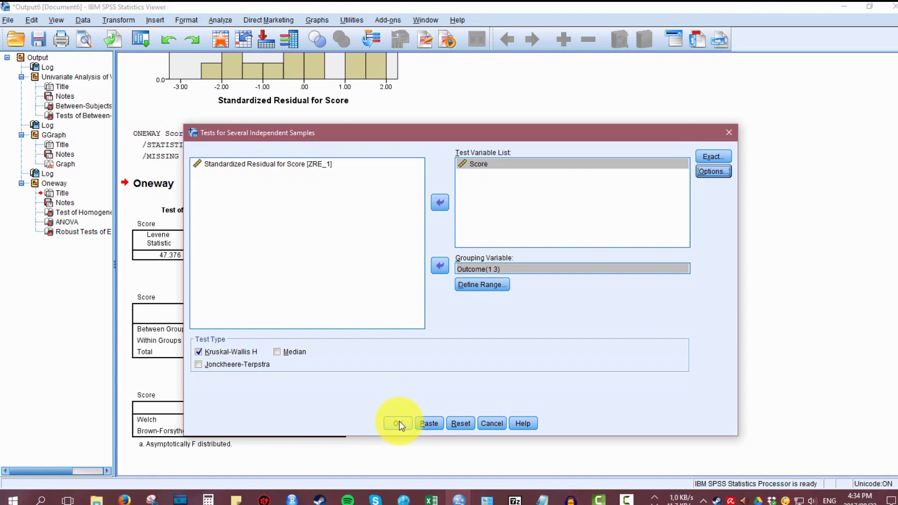
{"action": "left_click", "coordinate": [398, 424]}
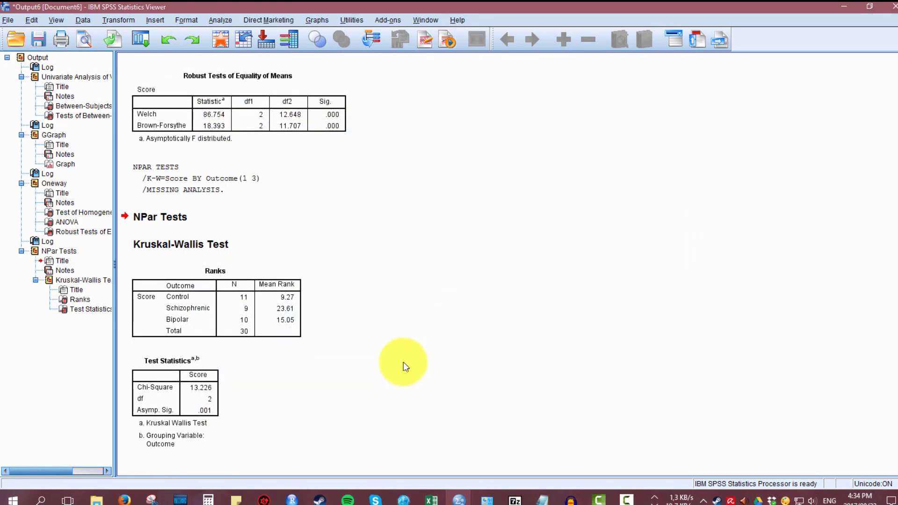
Inspect the Ranks table: 11 Control, 9 Schizophrenic, 10 Bipolar, 30 in total.
{"action": "left_click", "coordinate": [293, 300]}
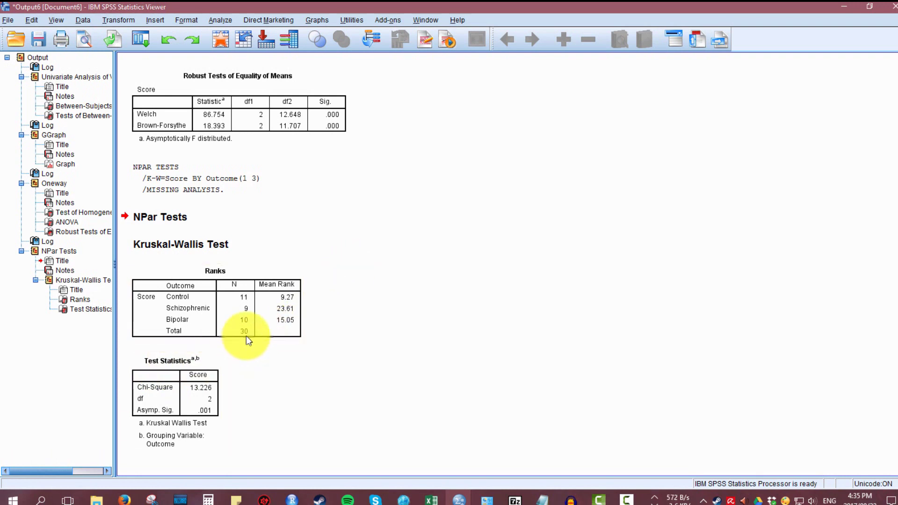
{"action": "left_click", "coordinate": [285, 320]}
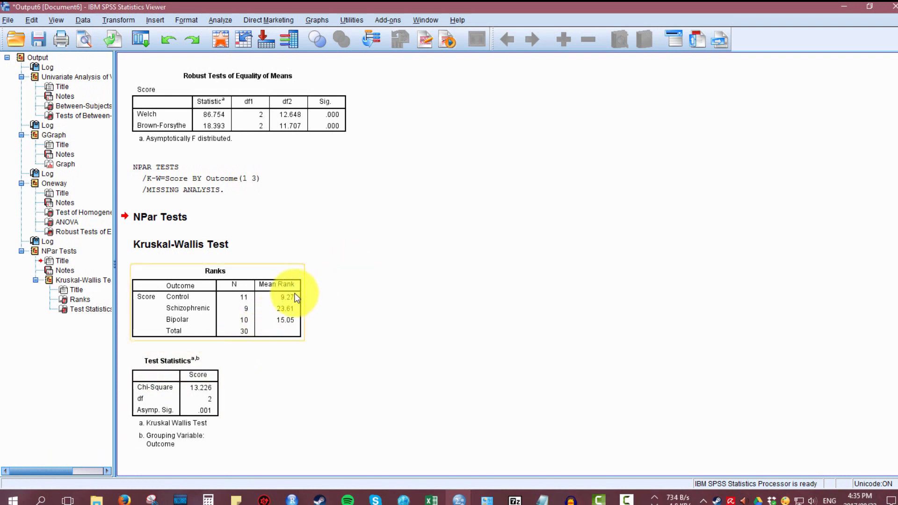
{"action": "left_click", "coordinate": [642, 300]}
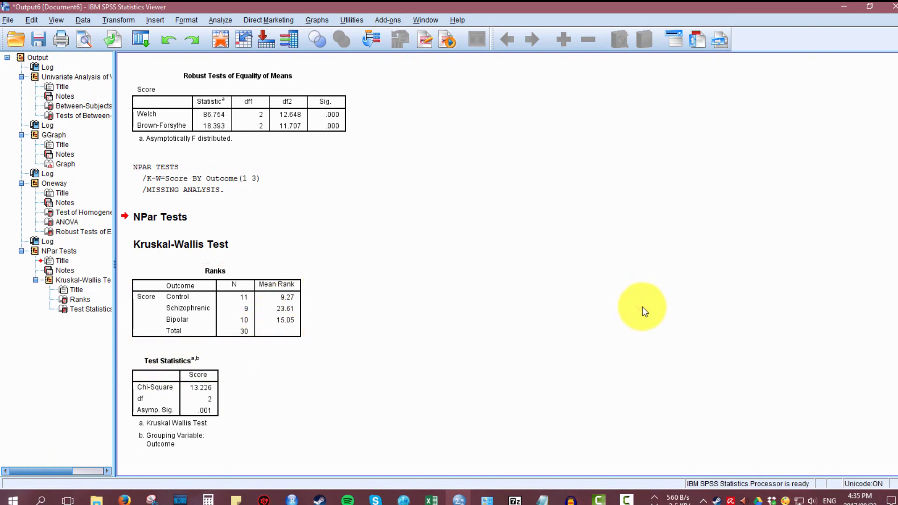